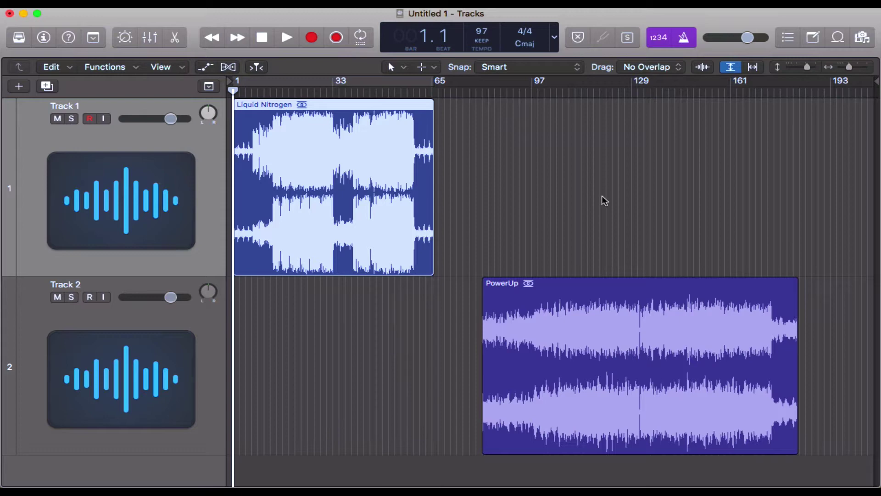
Zoom into the start of Liquid Nitrogen and place the playhead at bar 5
scroll(615, 216, up, 5)
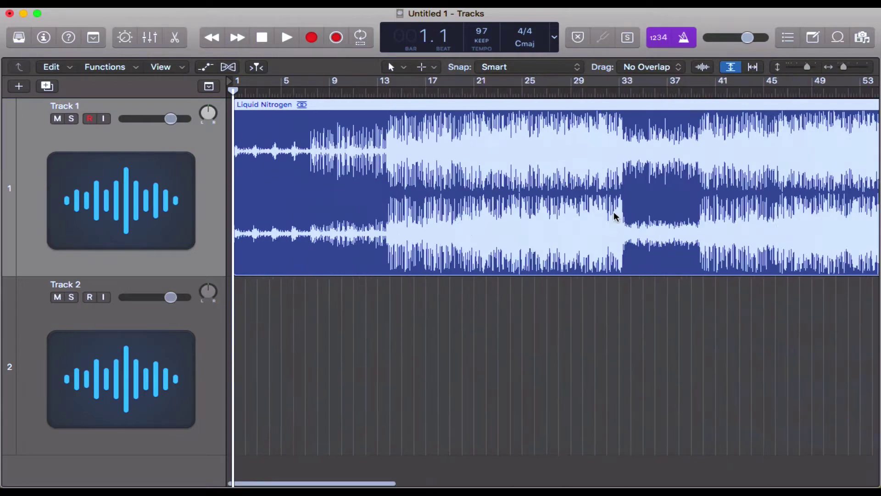
scroll(615, 216, up, 1)
click(301, 92)
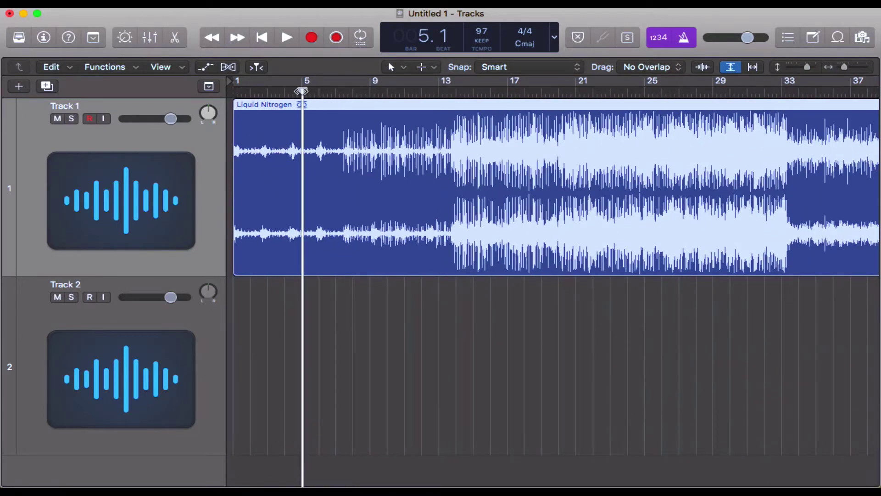
click(301, 90)
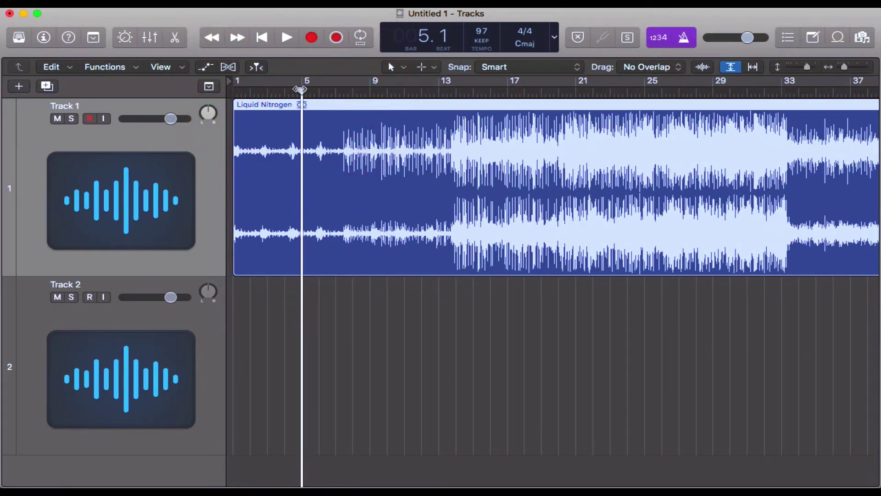
click(300, 90)
Play Liquid Nitrogen from bar 5, stop, and move the playhead to bar 7.2
key(space)
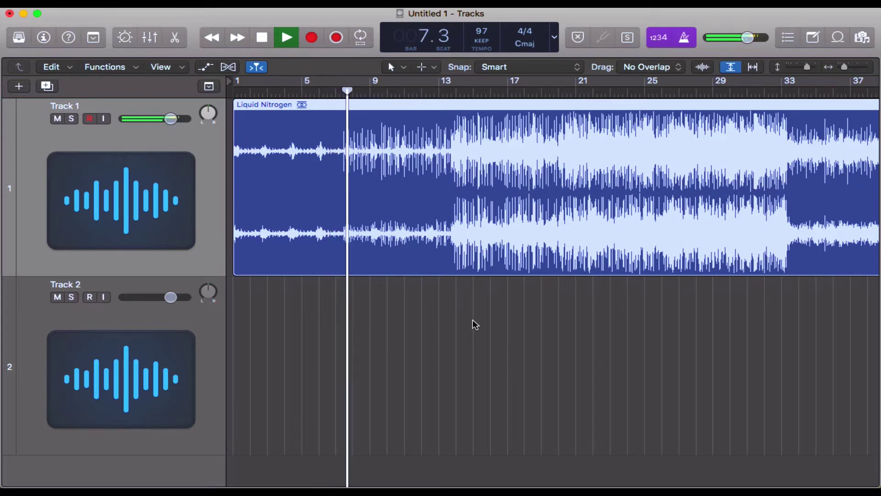
key(space)
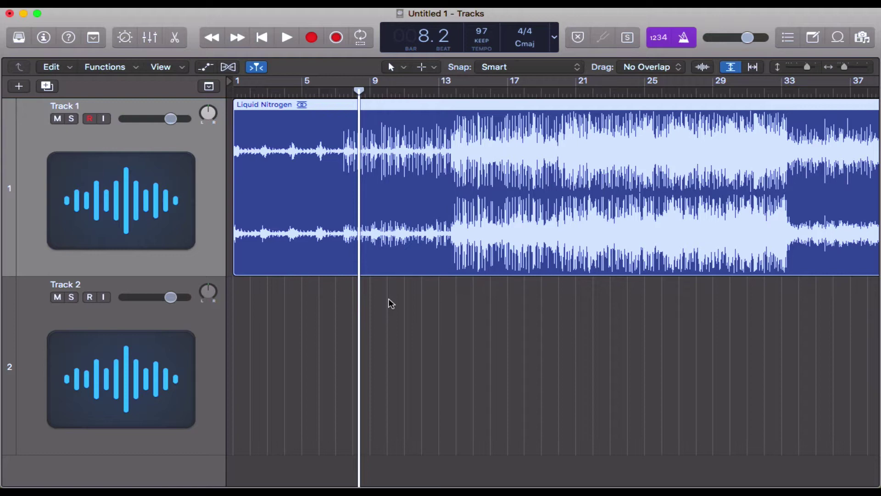
click(344, 90)
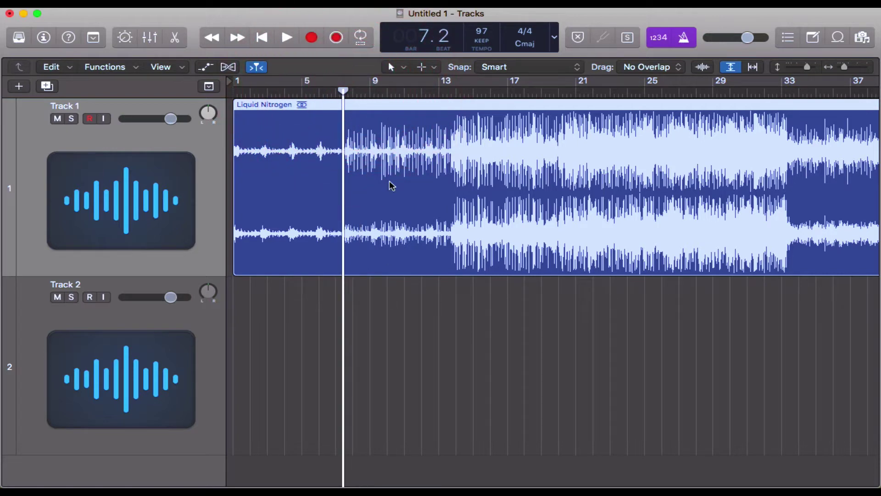
Zoom in closely on the first hit near bar 7.3, then back out to bars 7.2–8.2
key(super+Right)
key(super+Right)
key(super+Right)
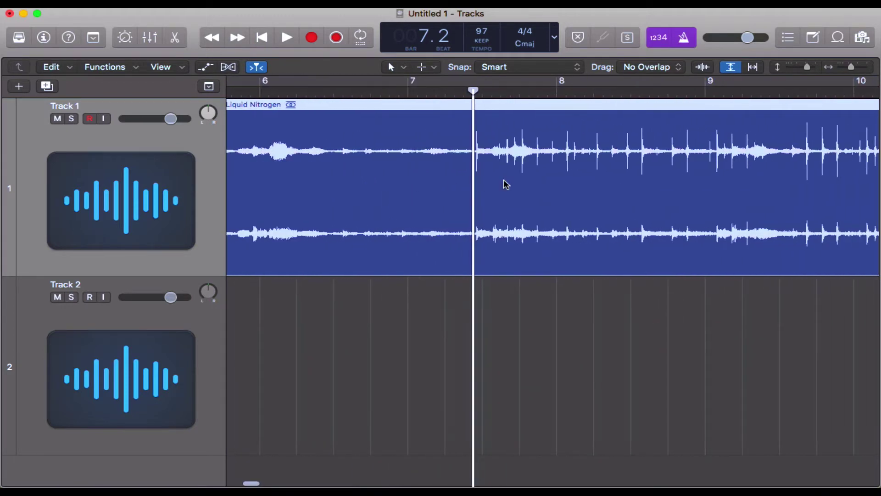
key(super+Right)
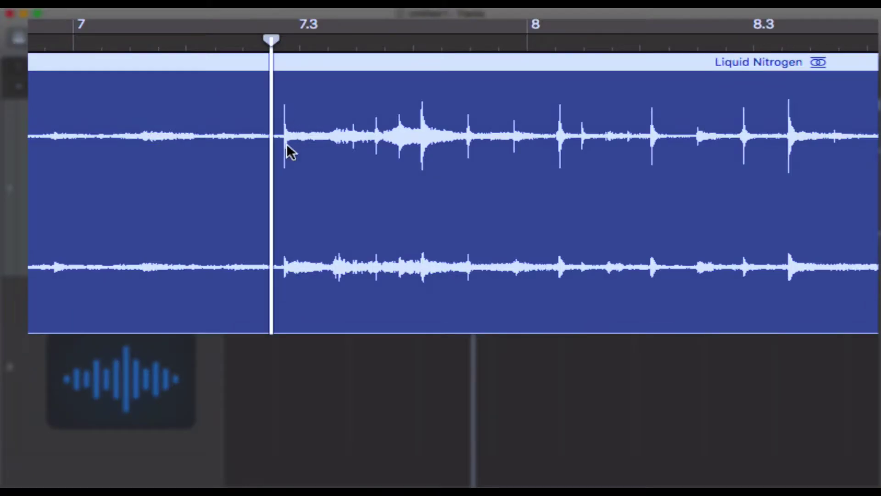
key(super+Right)
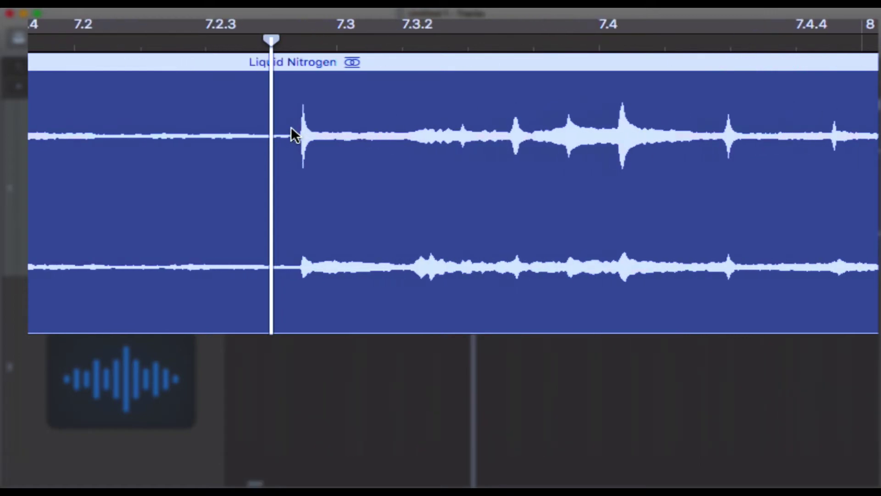
key(super+Right)
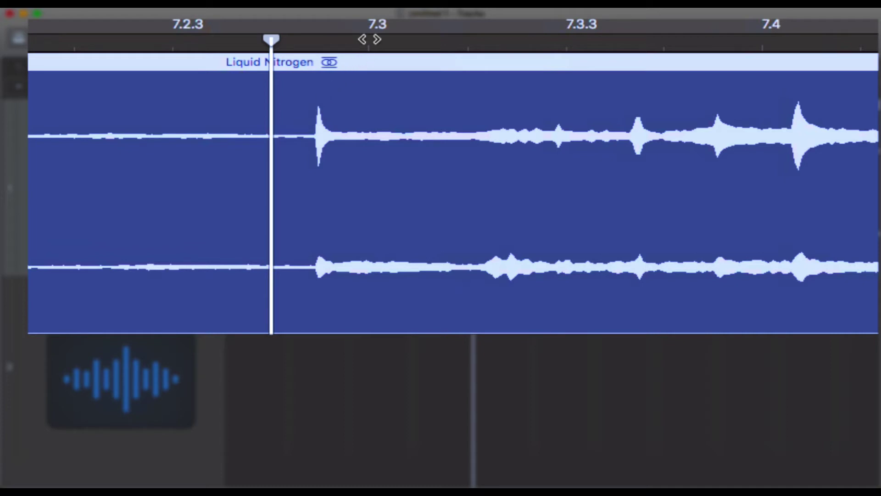
key(super+Left)
key(super+Left)
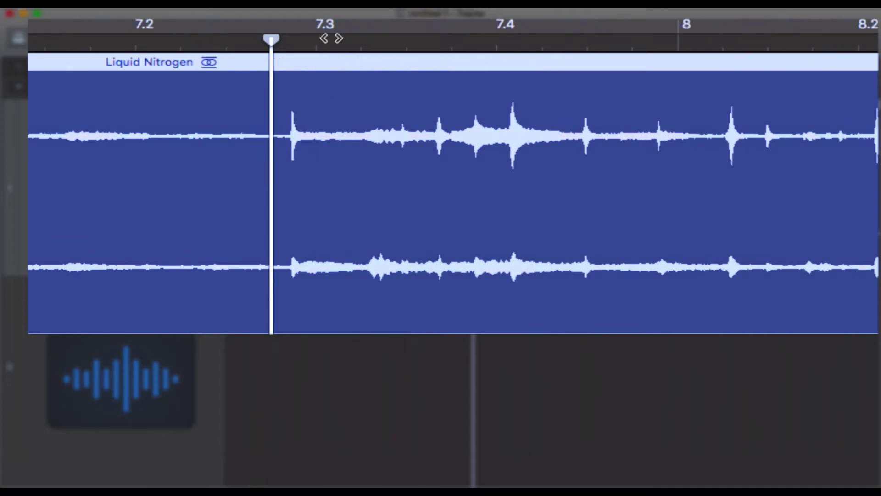
key(Return)
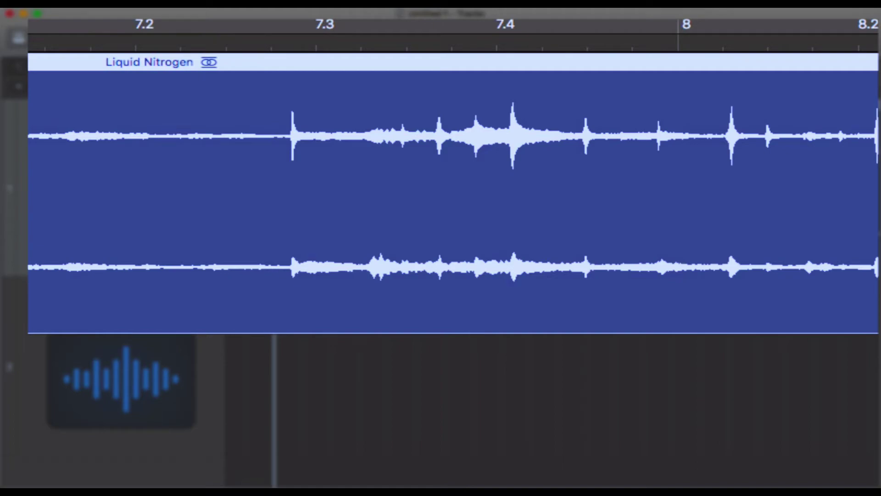
Park the playhead at bar 8, deselect the region, and zoom out to bars 1–45
click(681, 40)
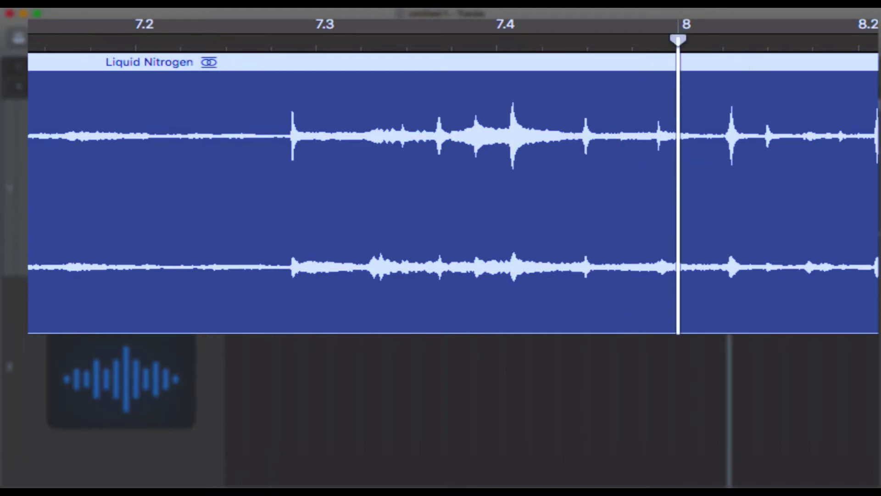
click(503, 423)
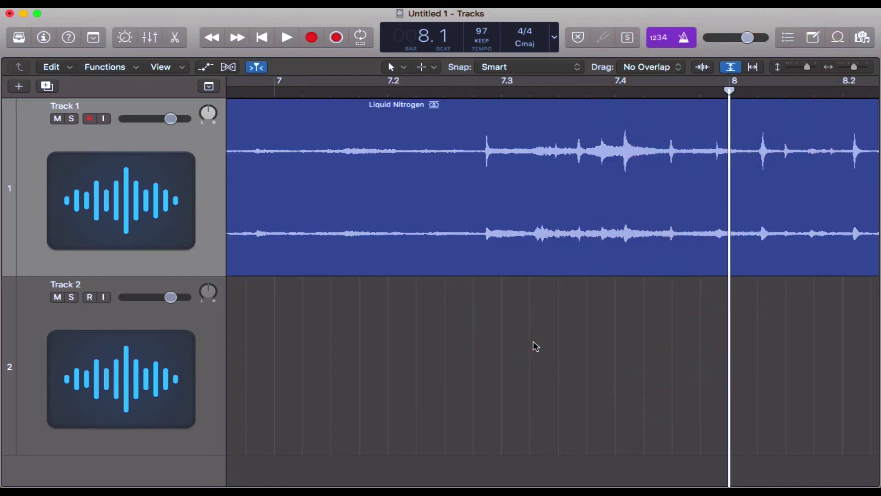
key(super+Left)
key(super+Left)
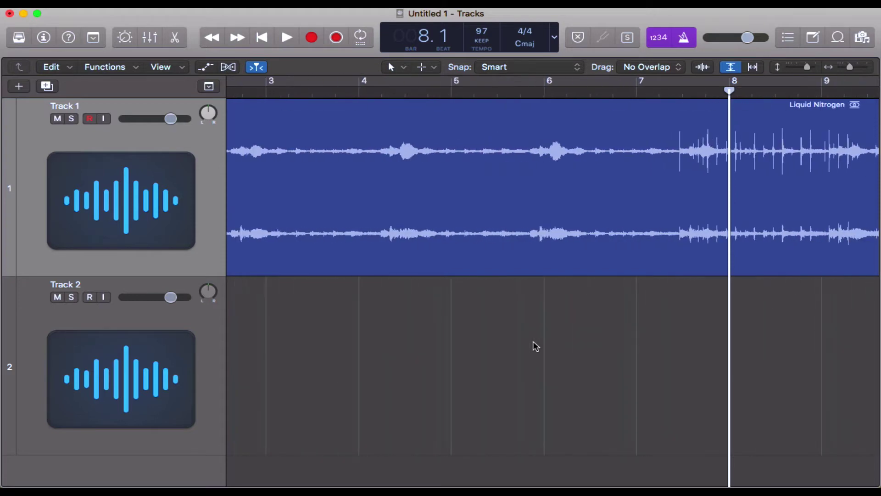
key(super+Left)
key(super+Left)
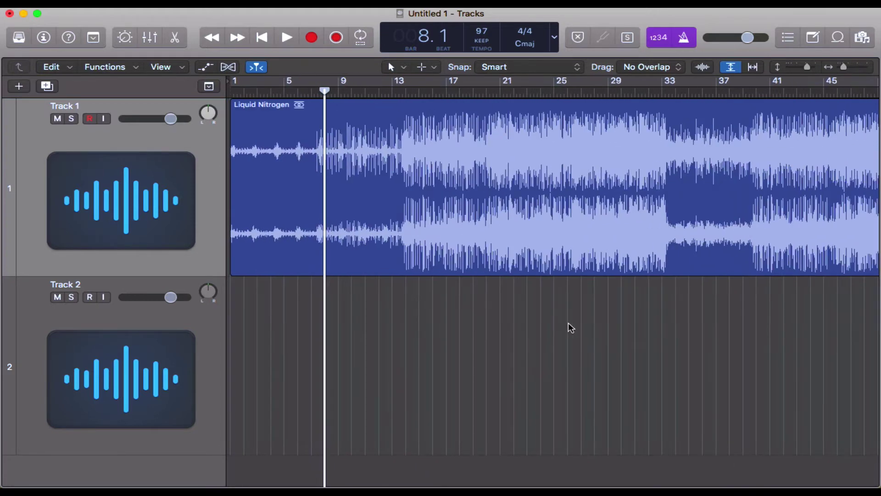
Clear the selection, return to bar 1, zoom out fully, and select Liquid Nitrogen
click(556, 339)
key(Return)
key(z)
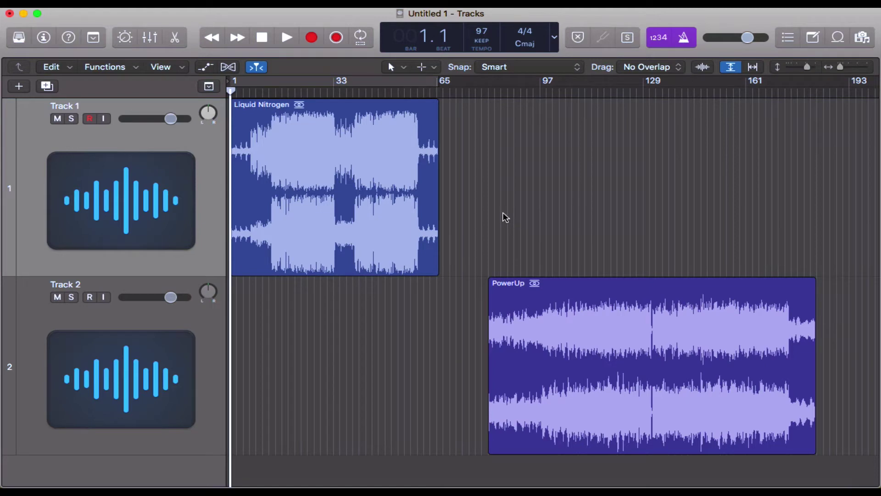
click(421, 202)
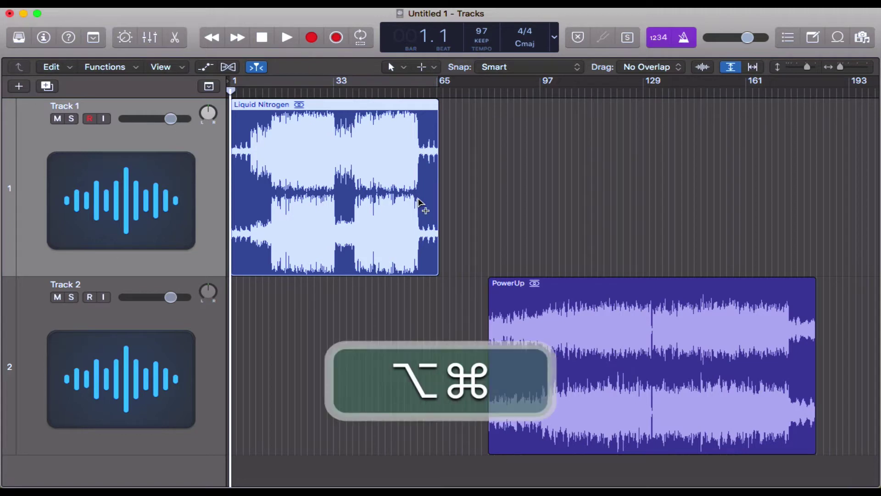
Detect Liquid Nitrogen's tempo at 120 bpm average and collapse the Advanced Options
key(alt+super+t)
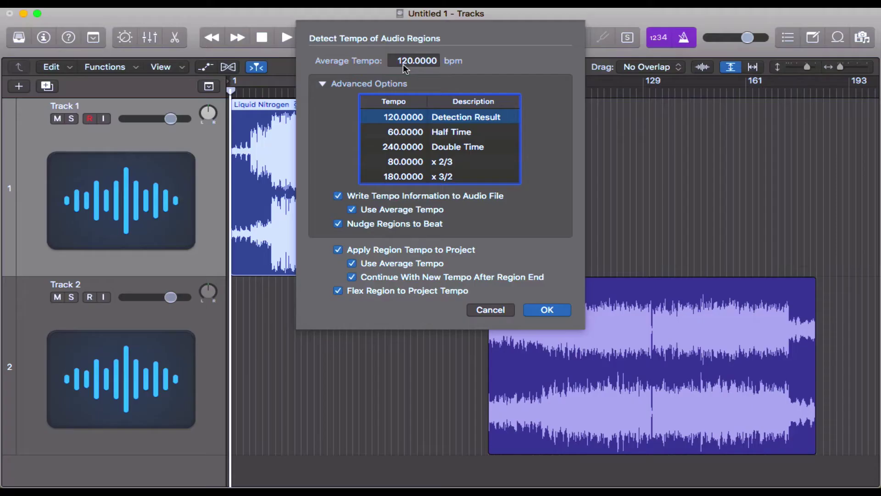
click(322, 84)
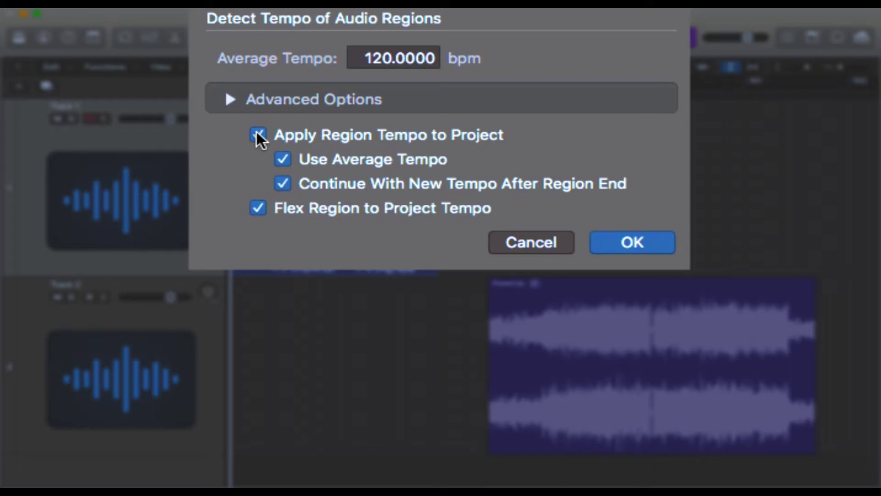
click(281, 159)
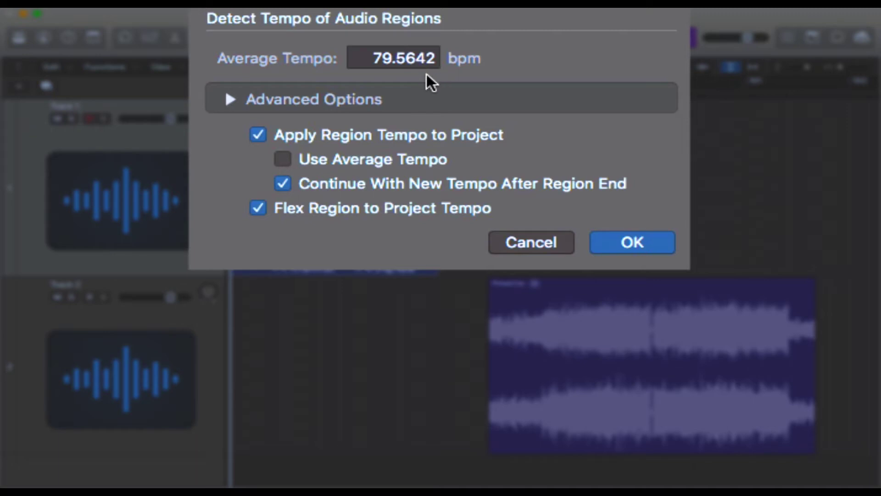
click(282, 159)
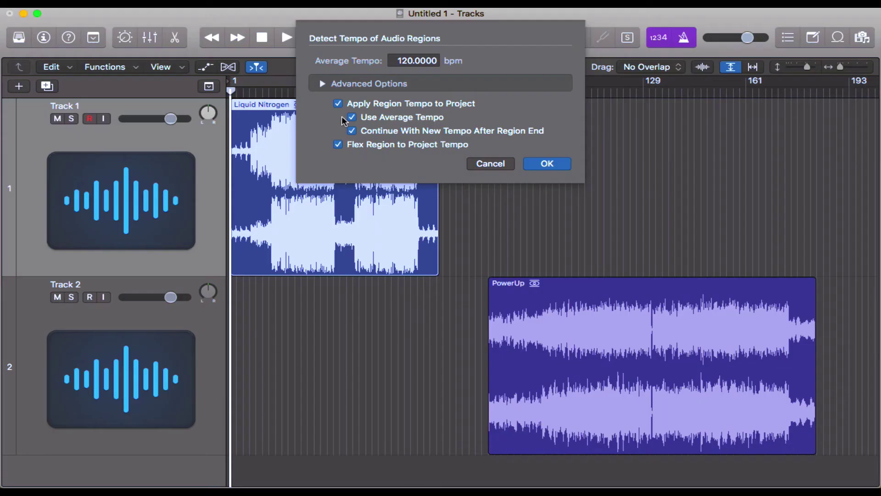
Expand Advanced Options and choose the Half Time (60 bpm) tempo candidate
click(321, 83)
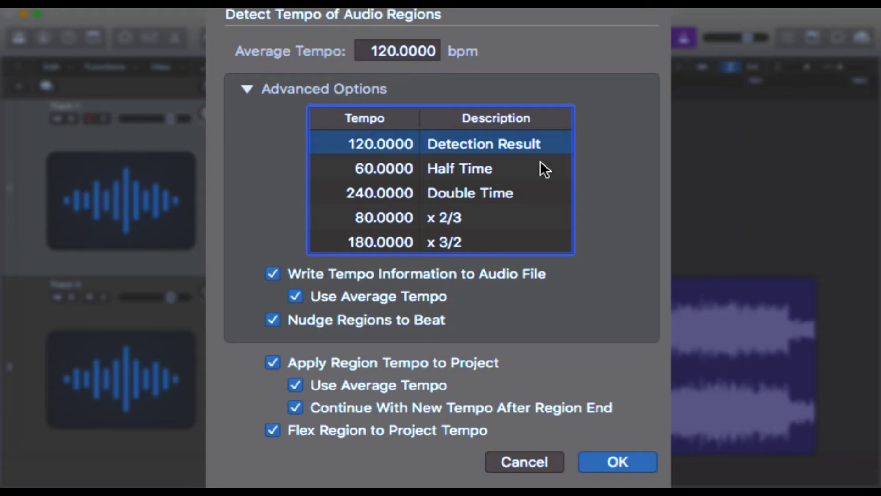
click(516, 167)
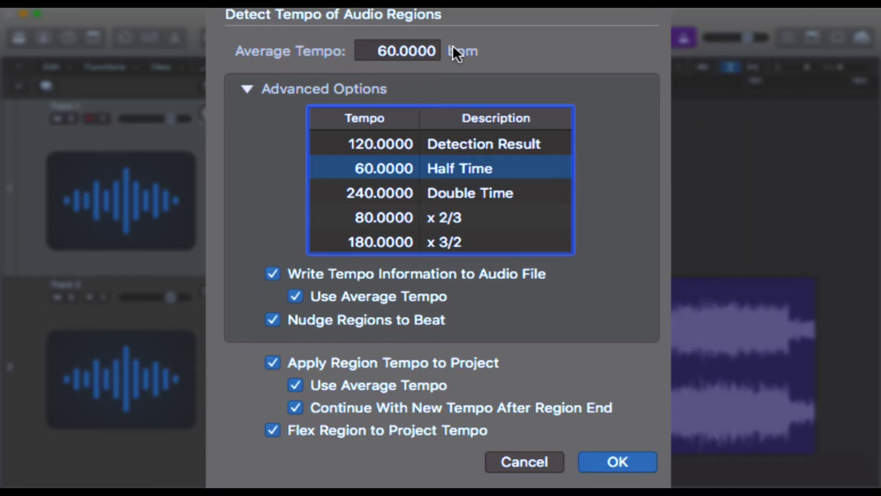
Try the Double Time candidate, then switch back to the 120 bpm Detection Result
click(527, 191)
click(503, 151)
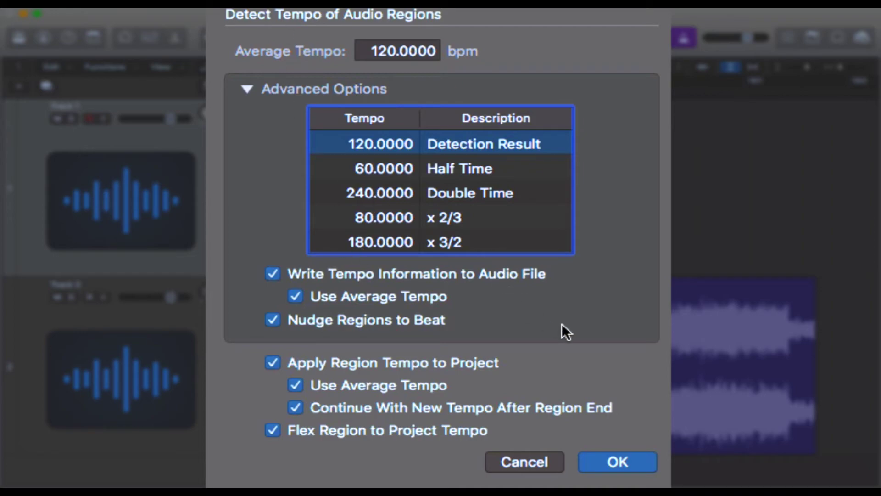
Apply the detected 120 bpm tempo, deselect the region, and zoom to check the arrangement
click(651, 459)
click(567, 304)
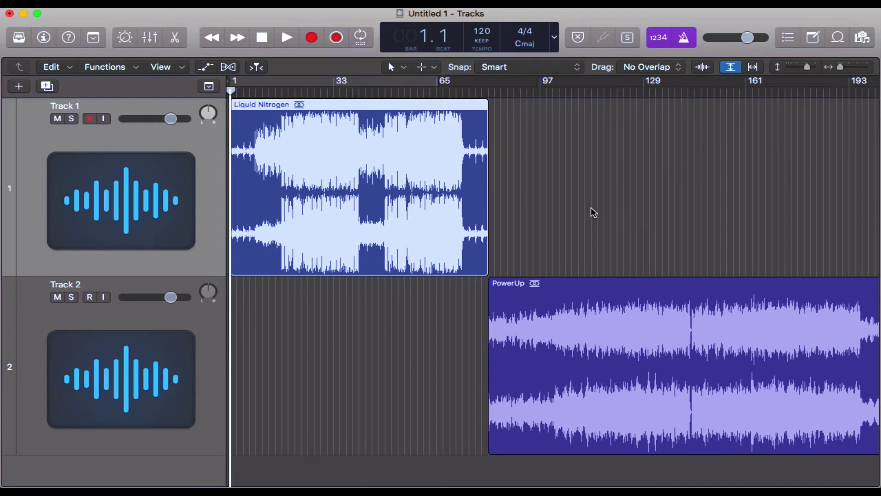
click(583, 197)
scroll(583, 200, up, 5)
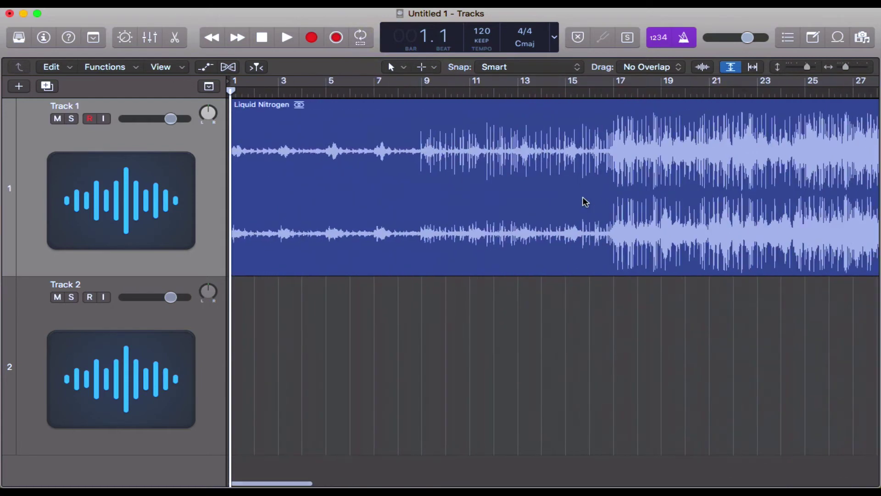
scroll(548, 252, down, 8)
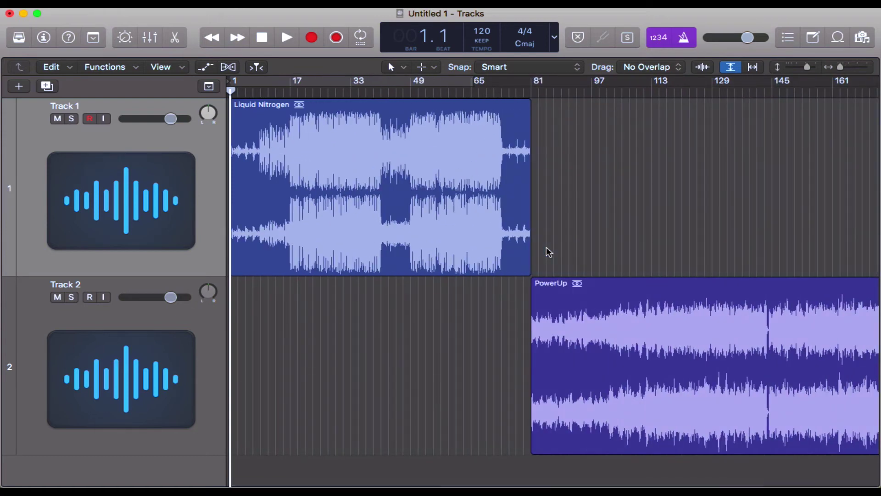
click(600, 197)
key(g)
scroll(556, 204, up, 10)
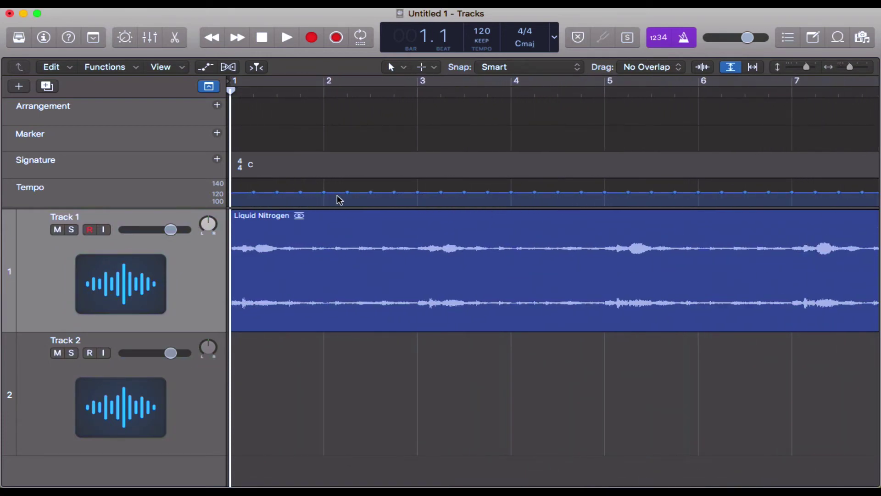
click(398, 271)
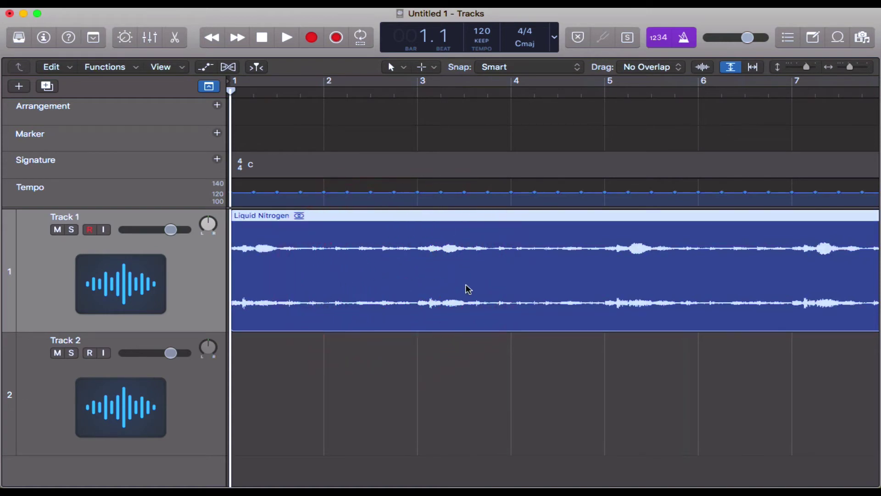
key(super+Left)
key(super+Left)
key(super+Left)
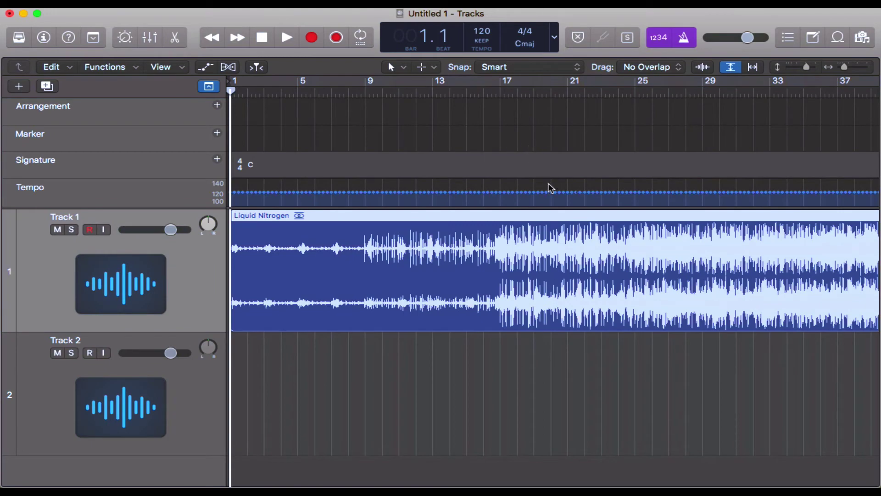
key(super+Left)
key(super+Left)
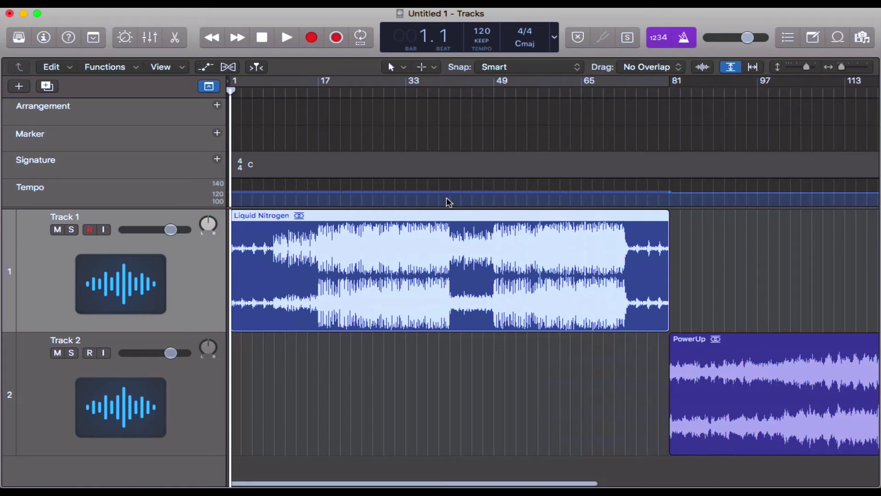
key(super+Right)
key(super+Right)
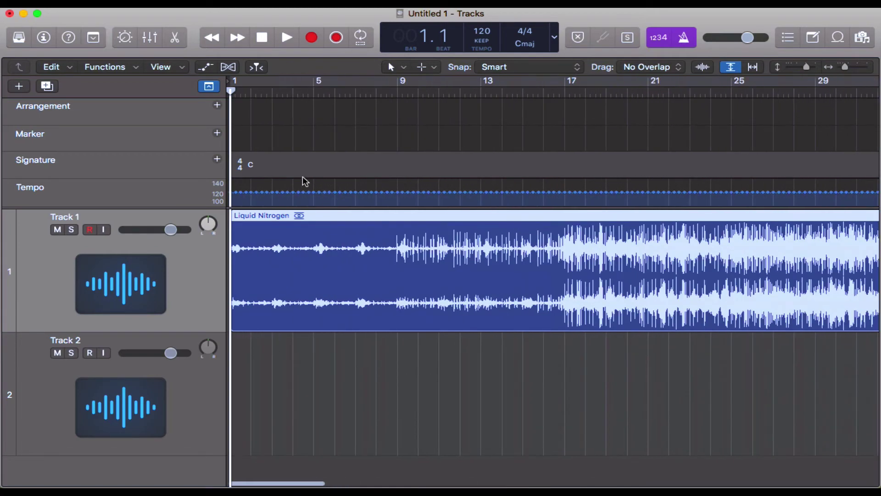
key(super+Right)
key(super+Right)
click(367, 193)
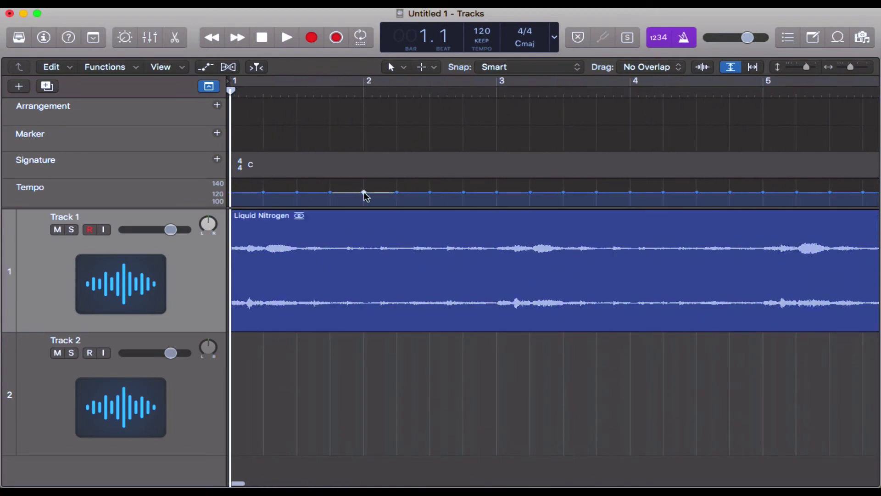
click(368, 195)
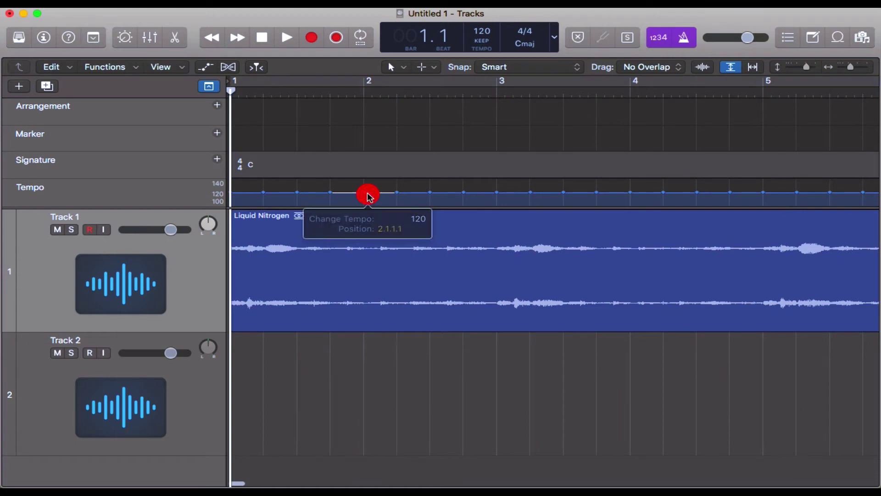
click(477, 346)
key(z)
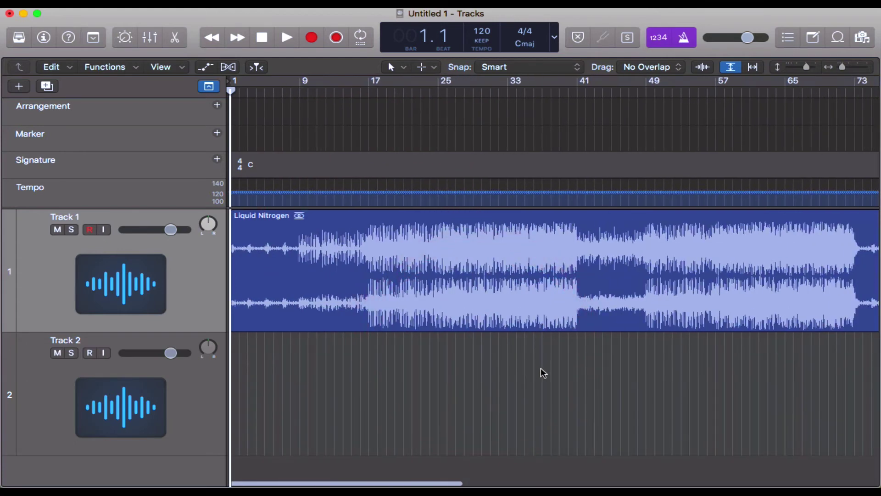
key(g)
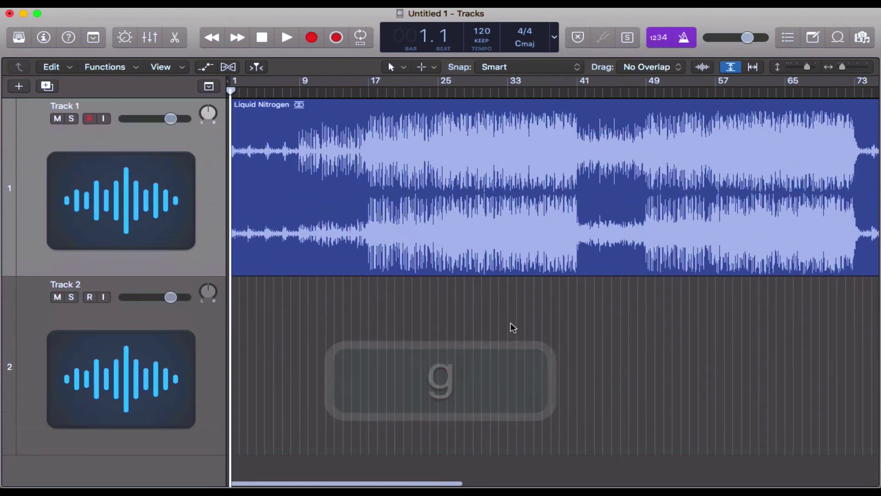
Play Liquid Nitrogen from bar 4 with nothing selected, then stop
drag(232, 92, 259, 92)
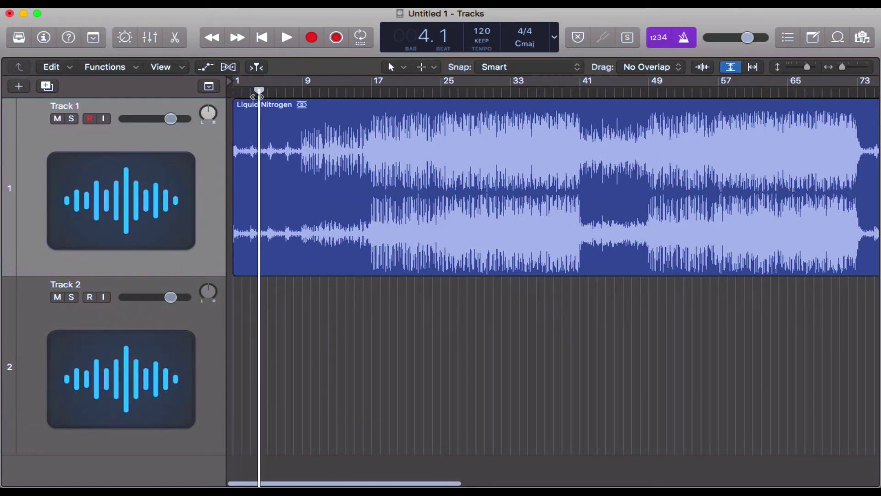
click(484, 382)
key(space)
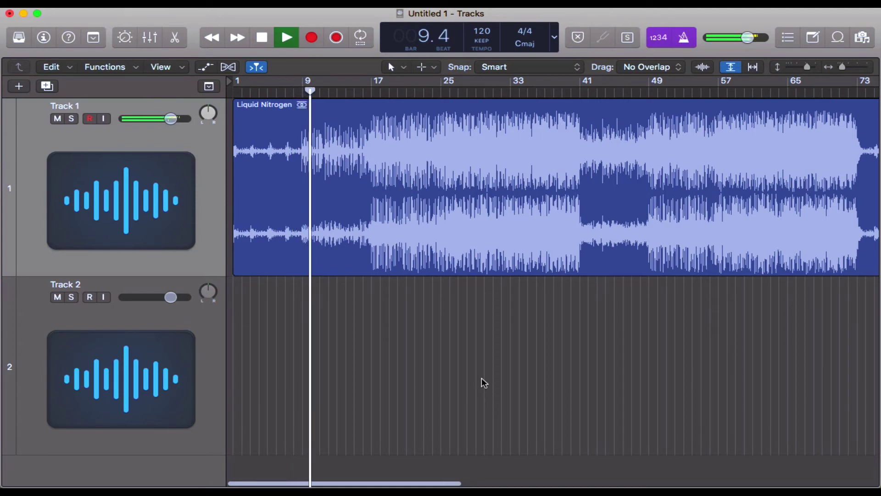
key(space)
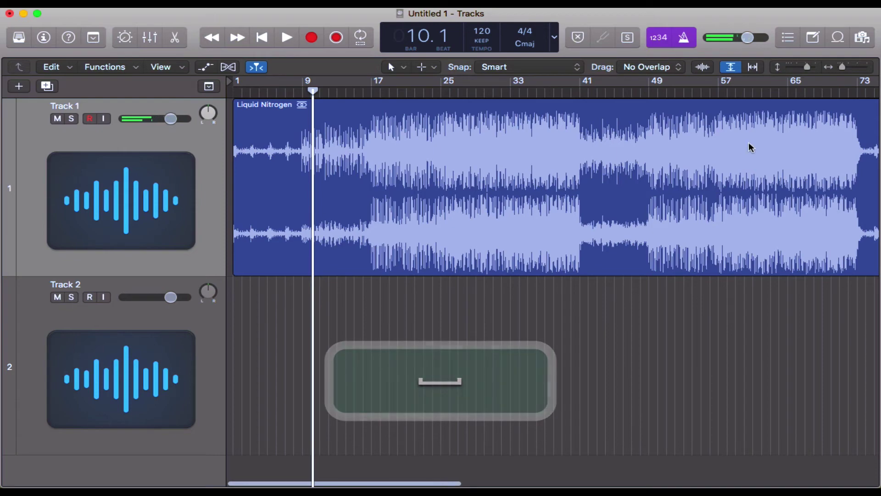
Zoom in to park the playhead at bar 9's first hits, then zoom out to bars 1–37
key(super+Right)
key(super+Right)
key(super+Right)
key(super+Right)
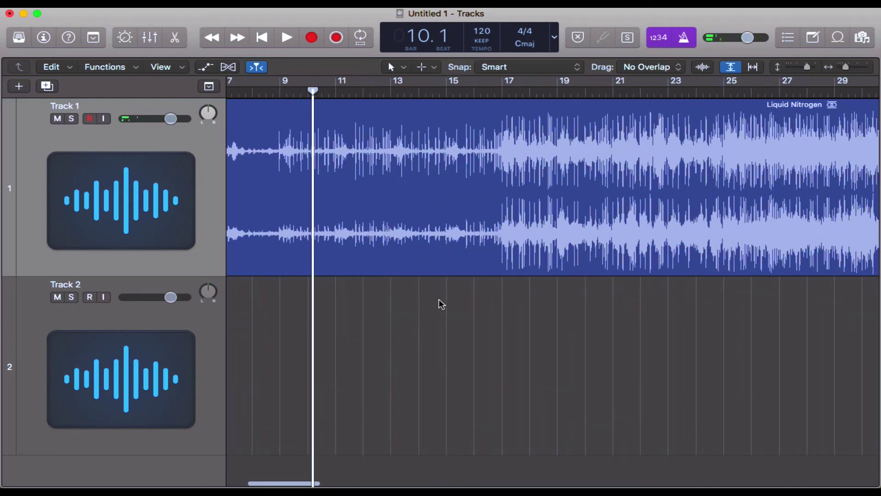
scroll(441, 304, left, 10)
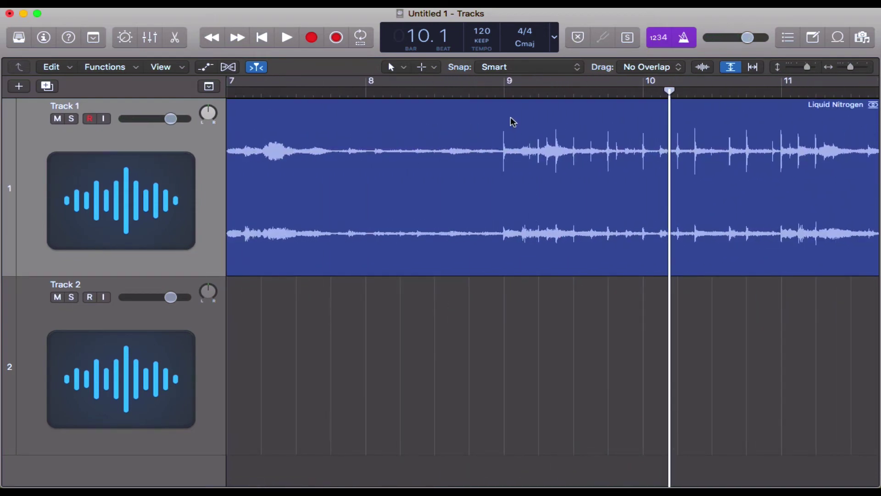
click(503, 92)
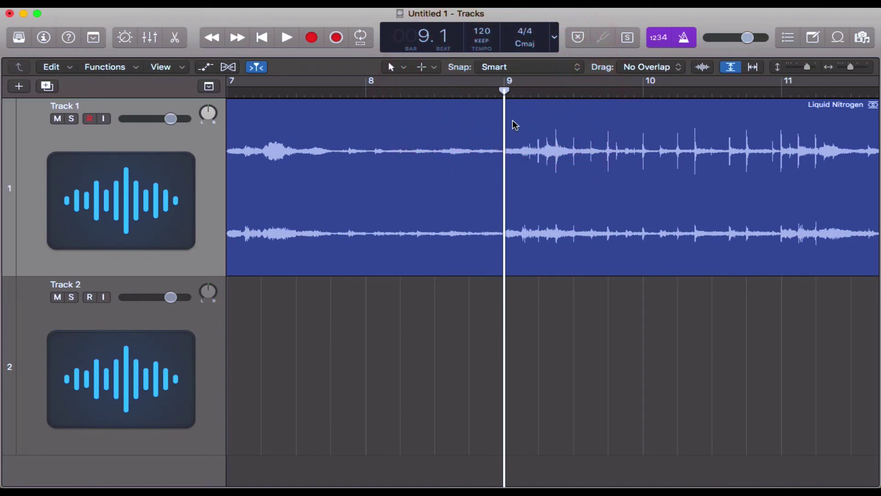
click(486, 93)
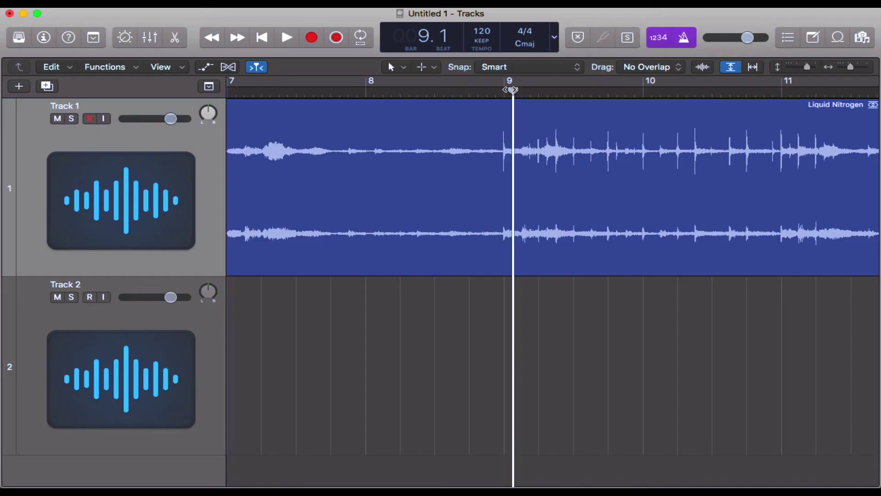
click(504, 92)
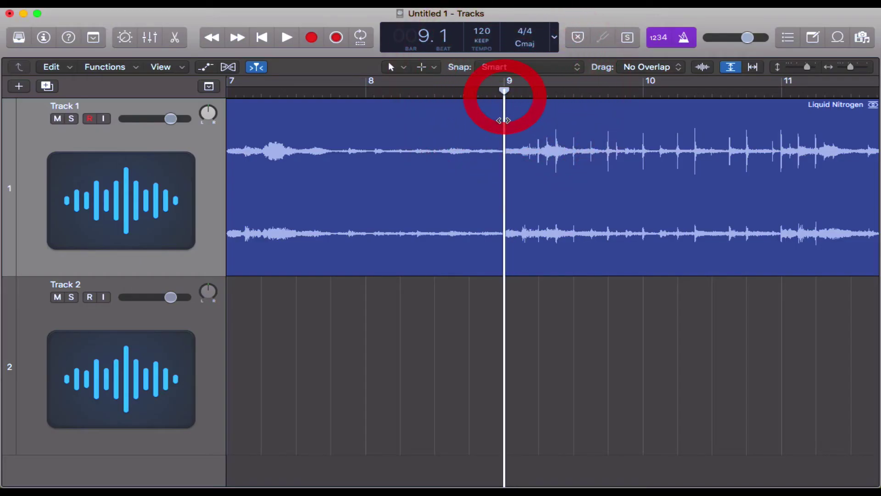
key(super+Left)
key(super+Left)
key(super+Left)
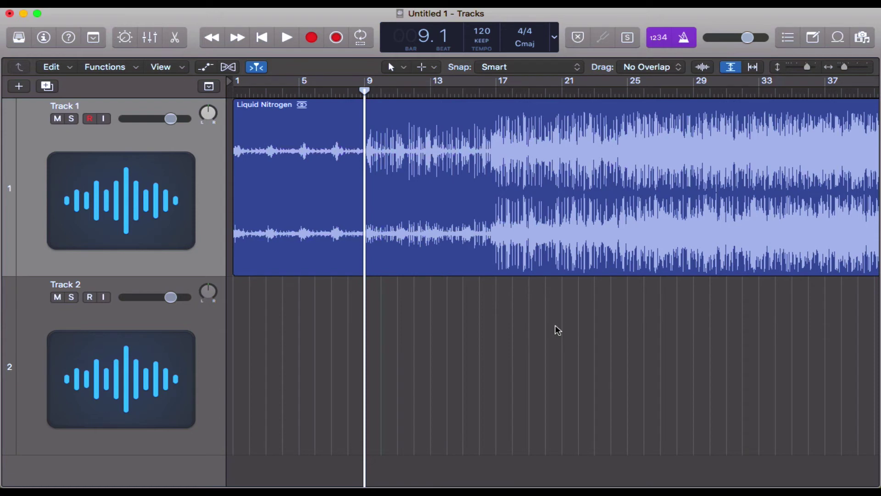
Select PowerUp, detect its tempo as 92 bpm, and apply it to the project
key(z)
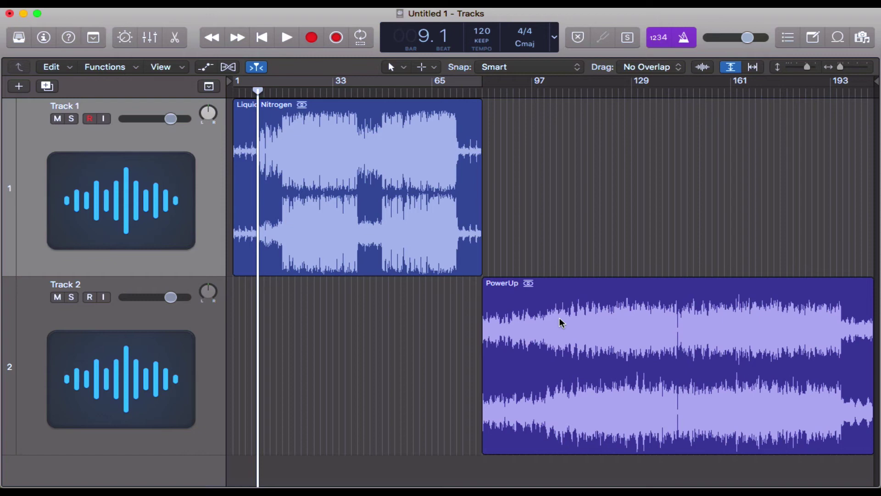
click(561, 322)
click(605, 229)
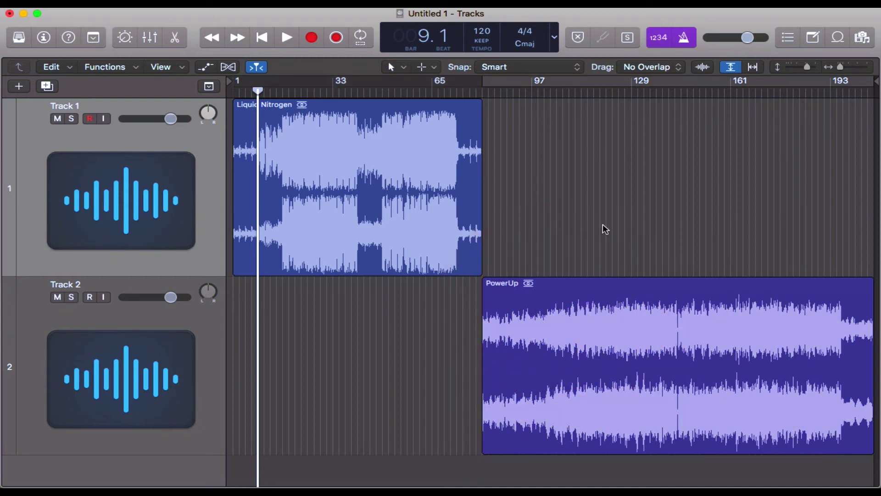
click(581, 327)
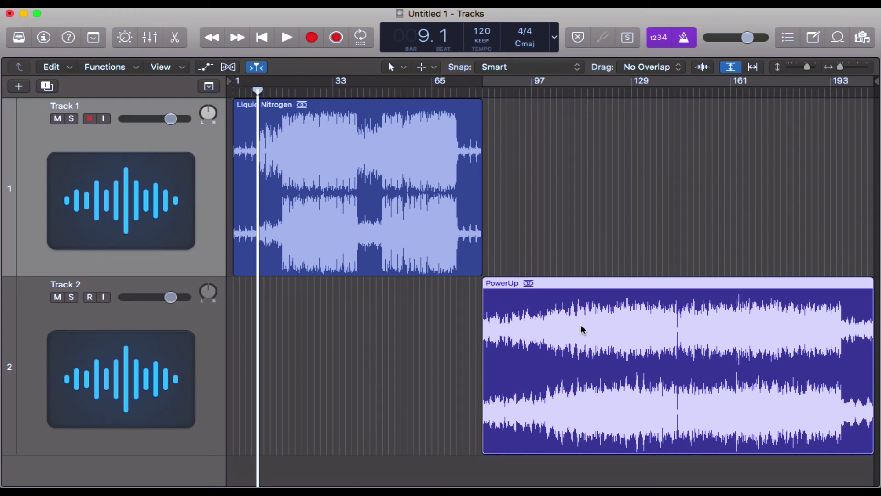
key(alt+super+t)
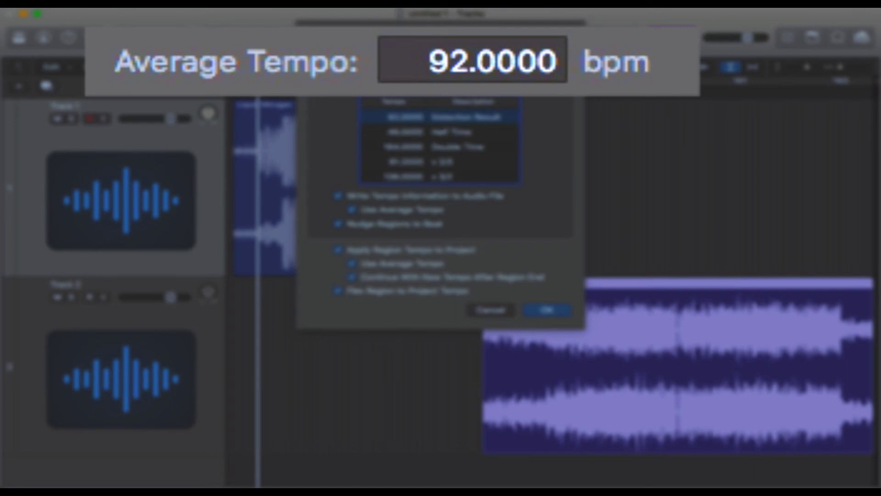
click(553, 310)
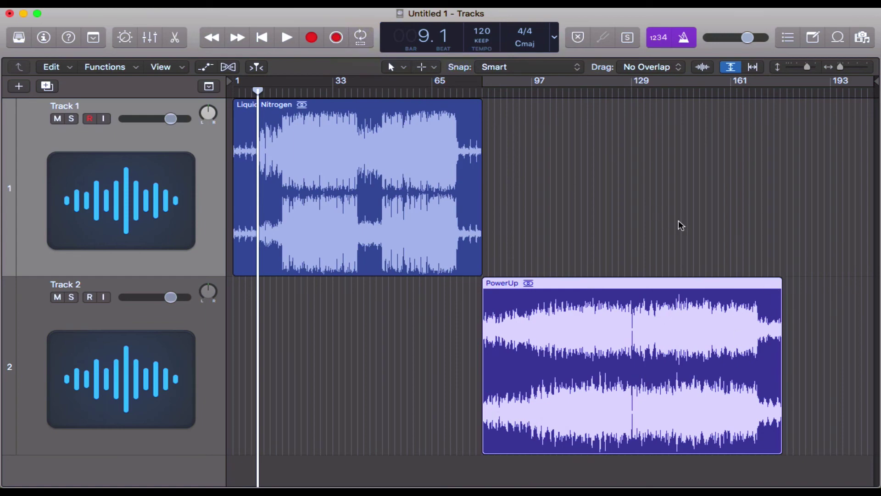
Place the playhead at bar 76 and zoom in closely around bars 76–81
click(462, 91)
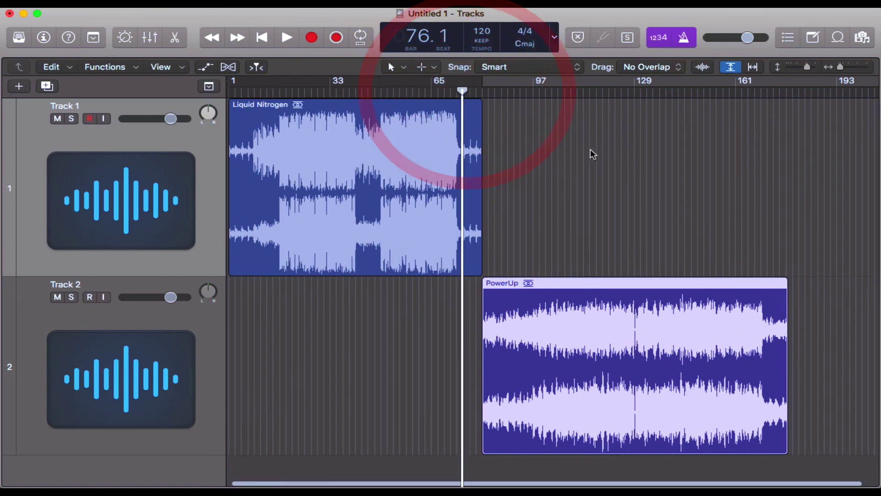
key(super+Right)
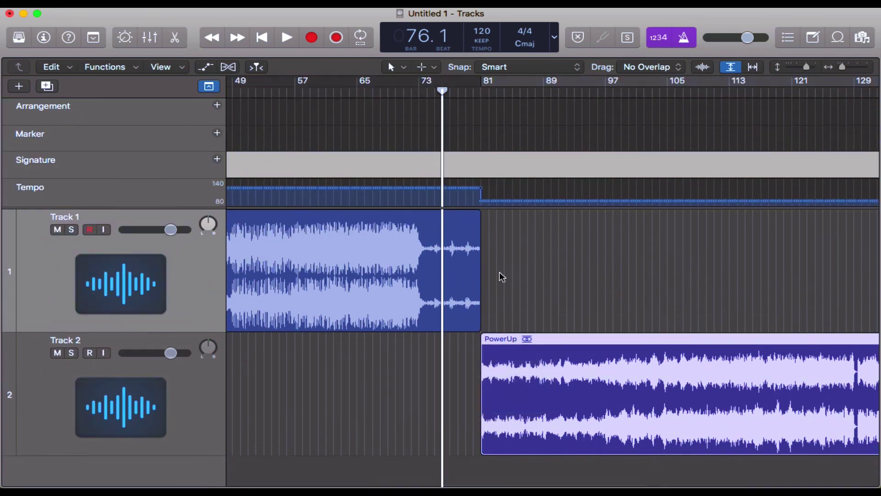
key(super+Right)
key(super+Right)
key(super+Right)
key(super+Right)
key(super+Right)
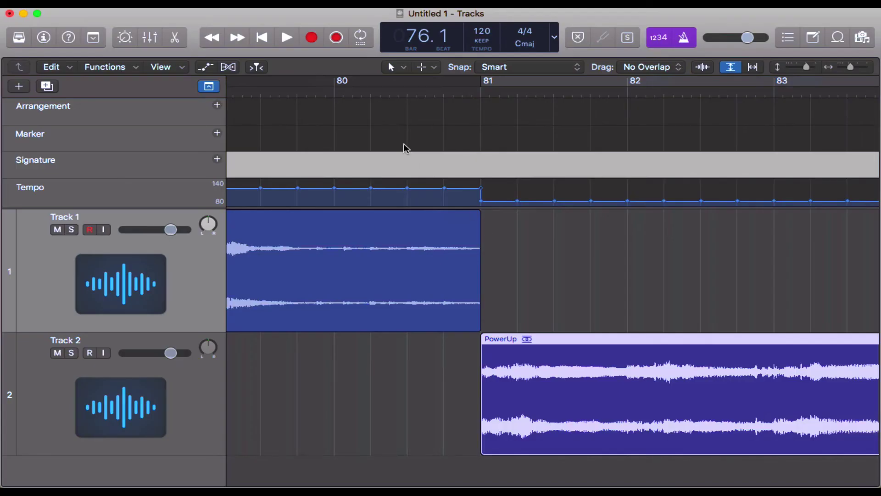
Step the playhead through bar 80 to the bar 81 tempo change, then park it at bar 79
click(334, 90)
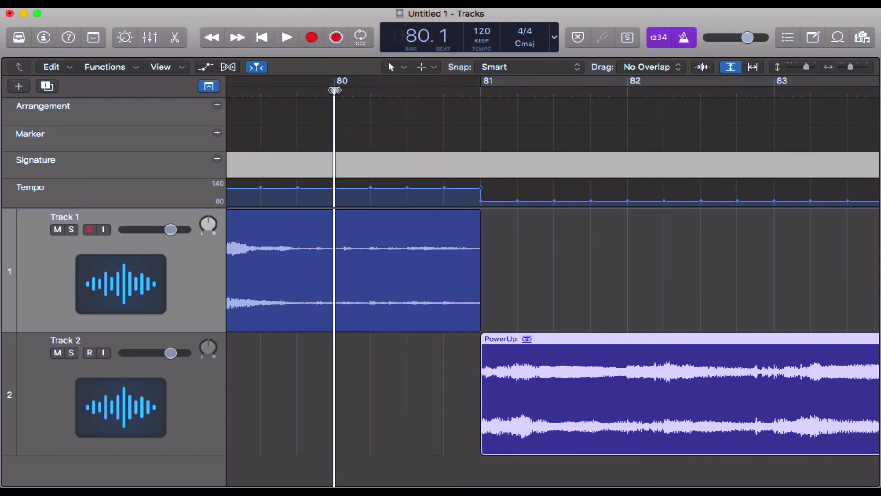
drag(334, 89, 398, 90)
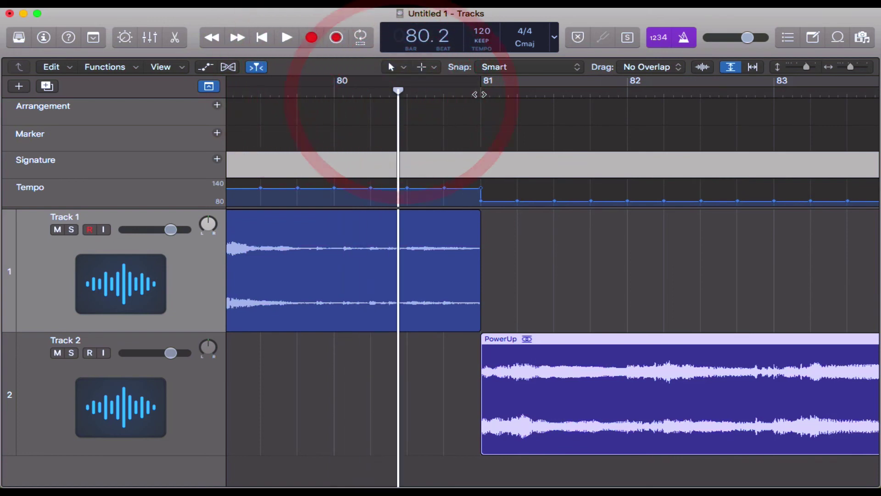
click(480, 90)
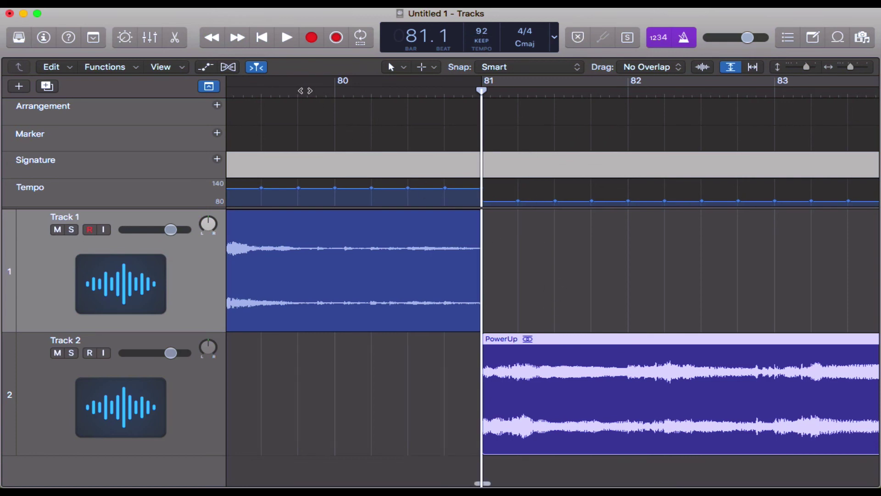
scroll(305, 91, left, 3)
click(234, 89)
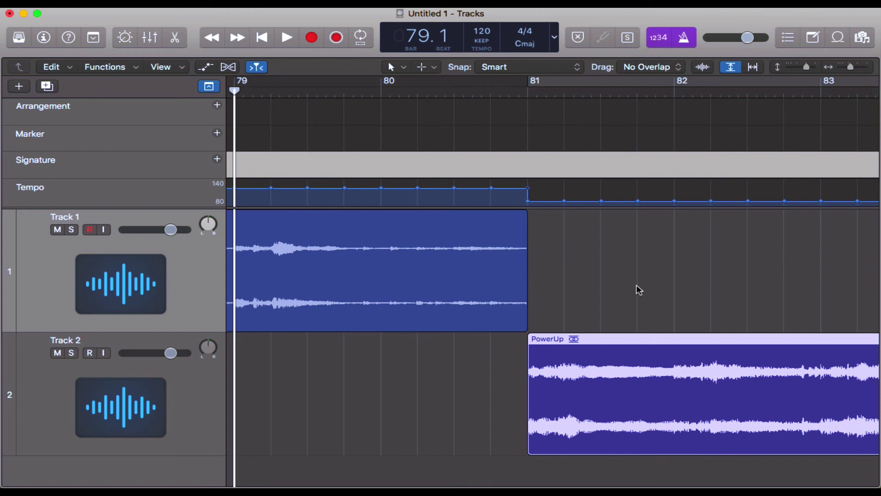
Play from bar 79 through the bar 81 tempo change, stopping at bar 82 beat 4
key(space)
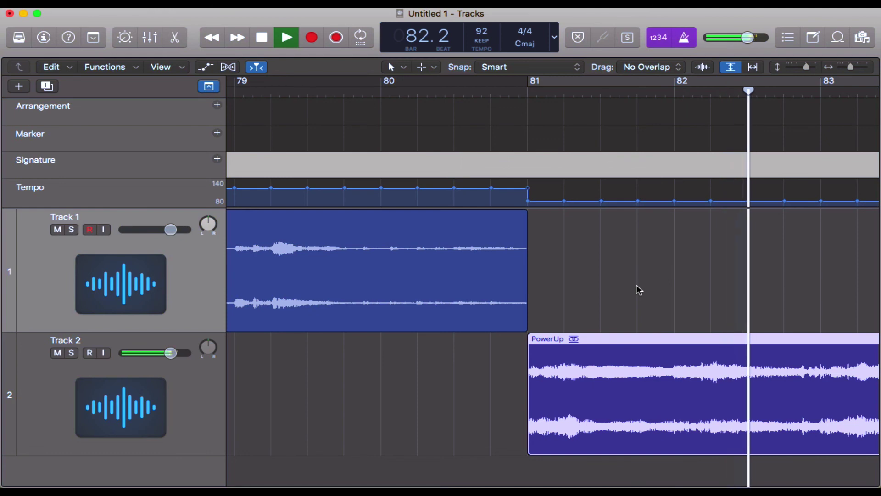
key(space)
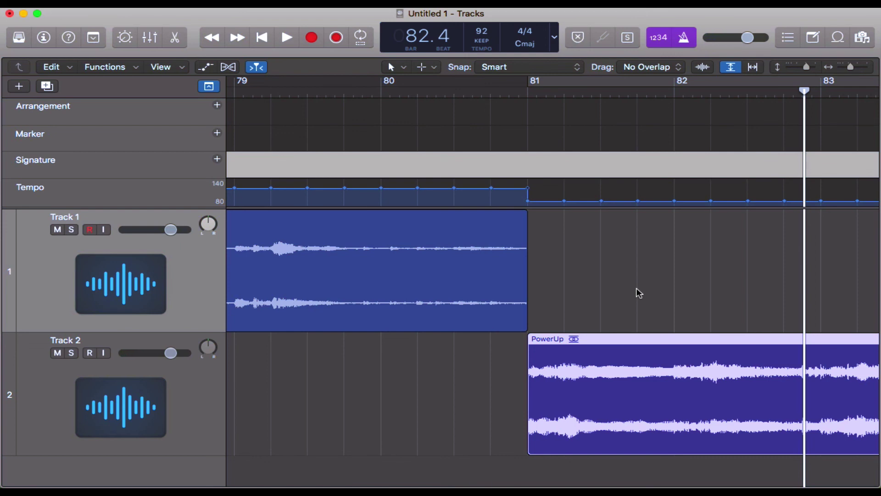
Delete the extra tempo points between bars 81 and 83 on the tempo track
scroll(638, 288, down, 5)
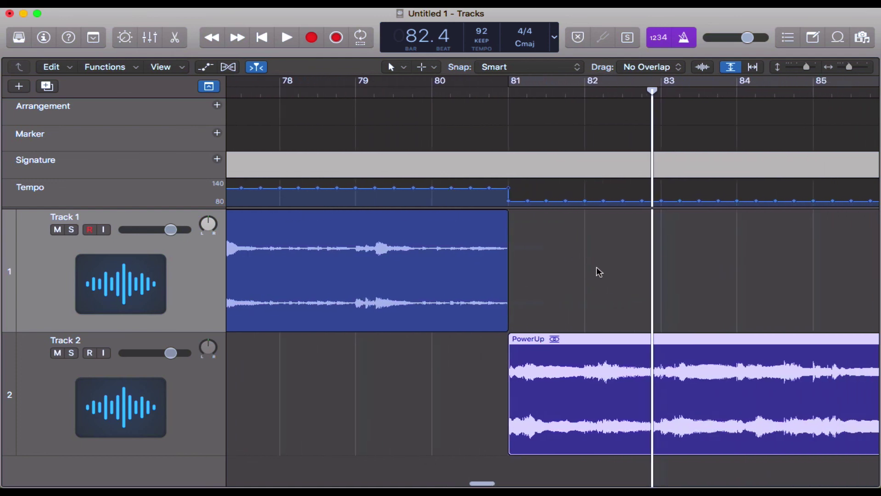
scroll(598, 272, down, 5)
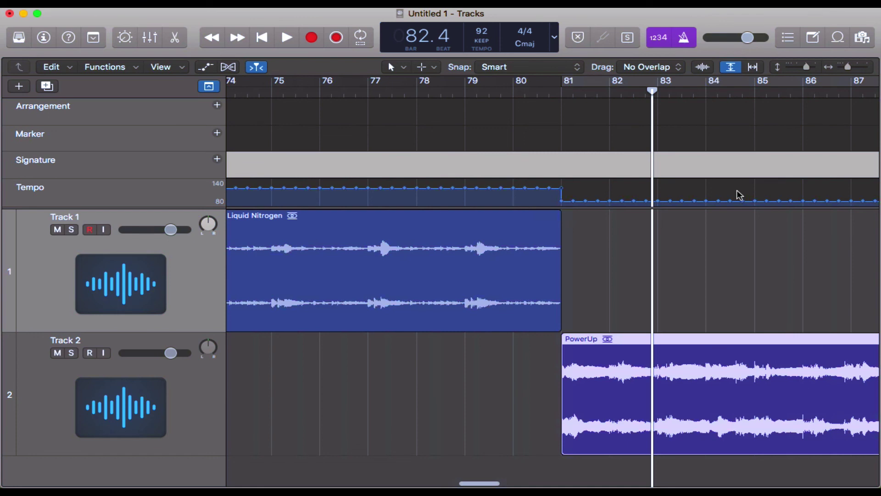
scroll(740, 196, up, 10)
drag(672, 193, 449, 194)
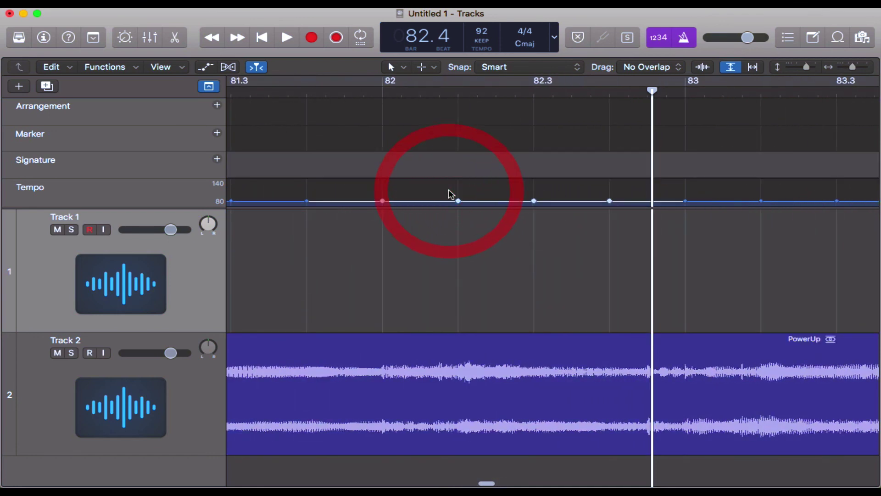
key(BackSpace)
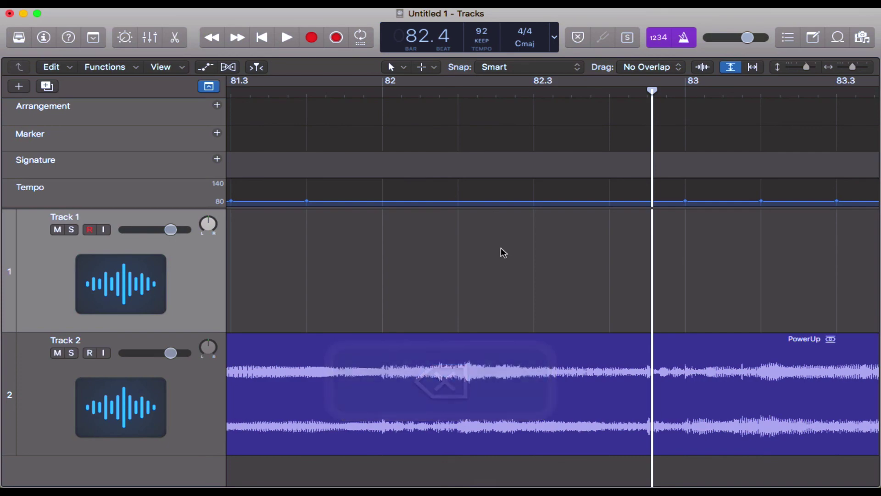
Hide the global tracks and fit both regions across the view
scroll(500, 246, down, 10)
key(g)
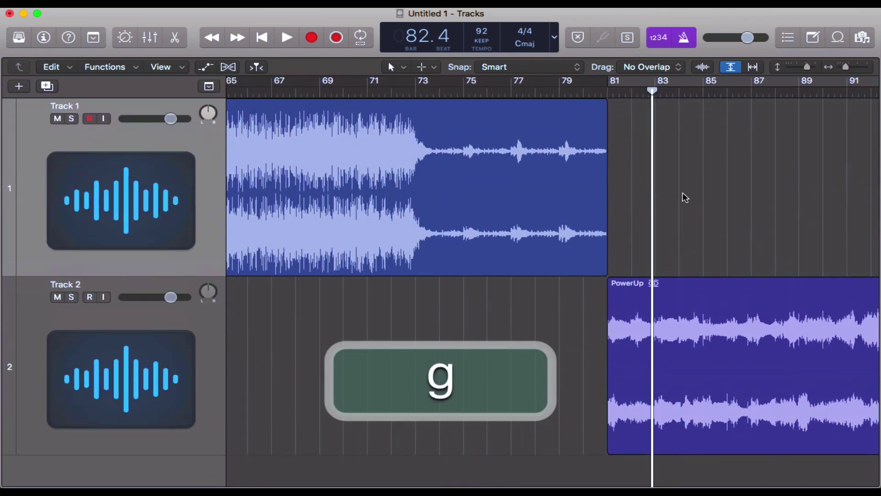
scroll(681, 192, down, 15)
click(753, 68)
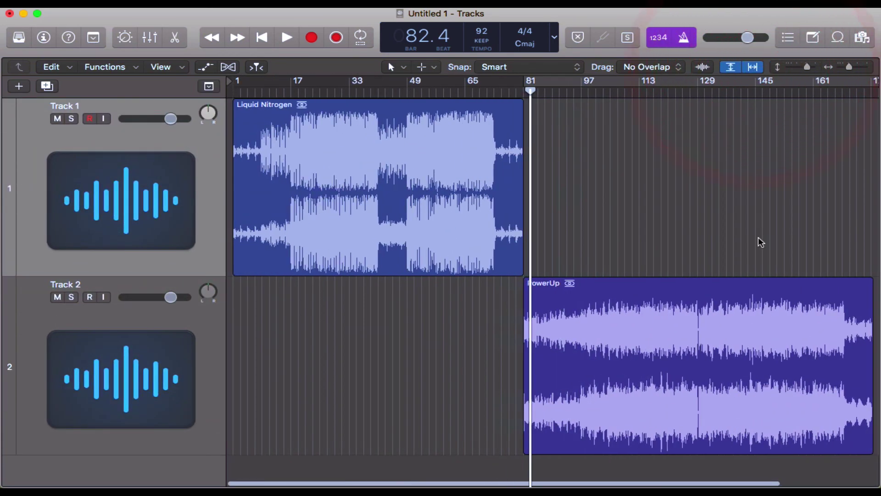